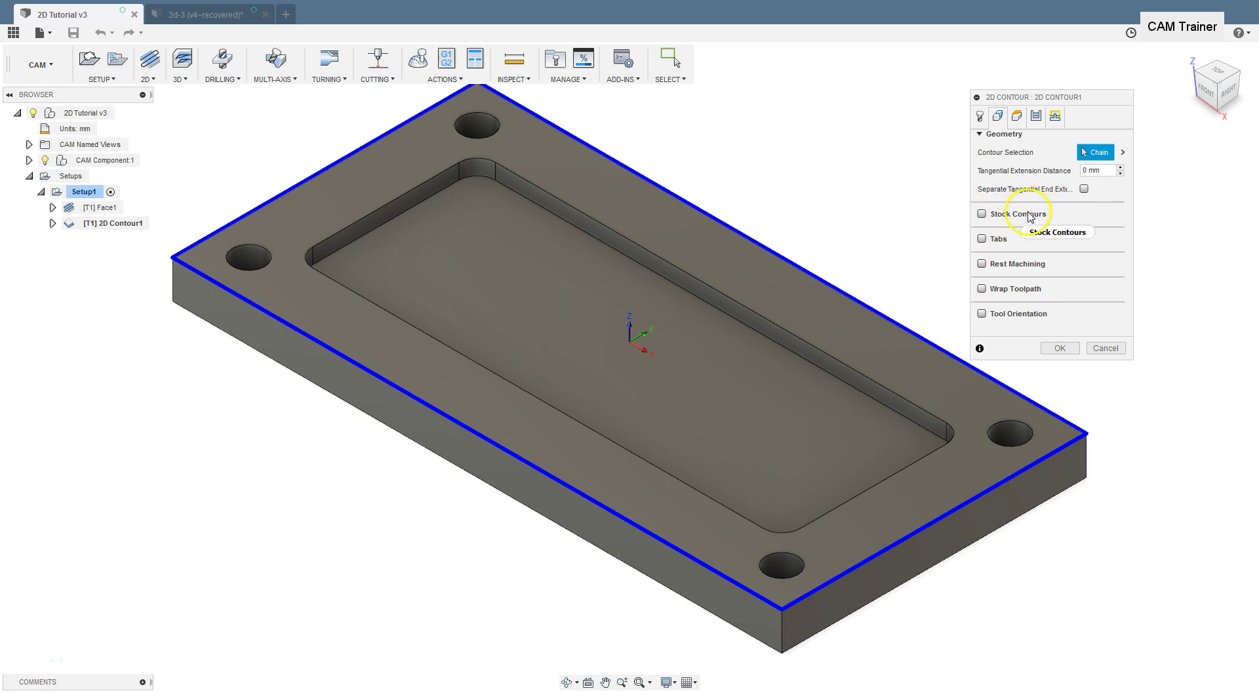
Switch to the 3d-3 document containing the X-shaped part.
click(201, 14)
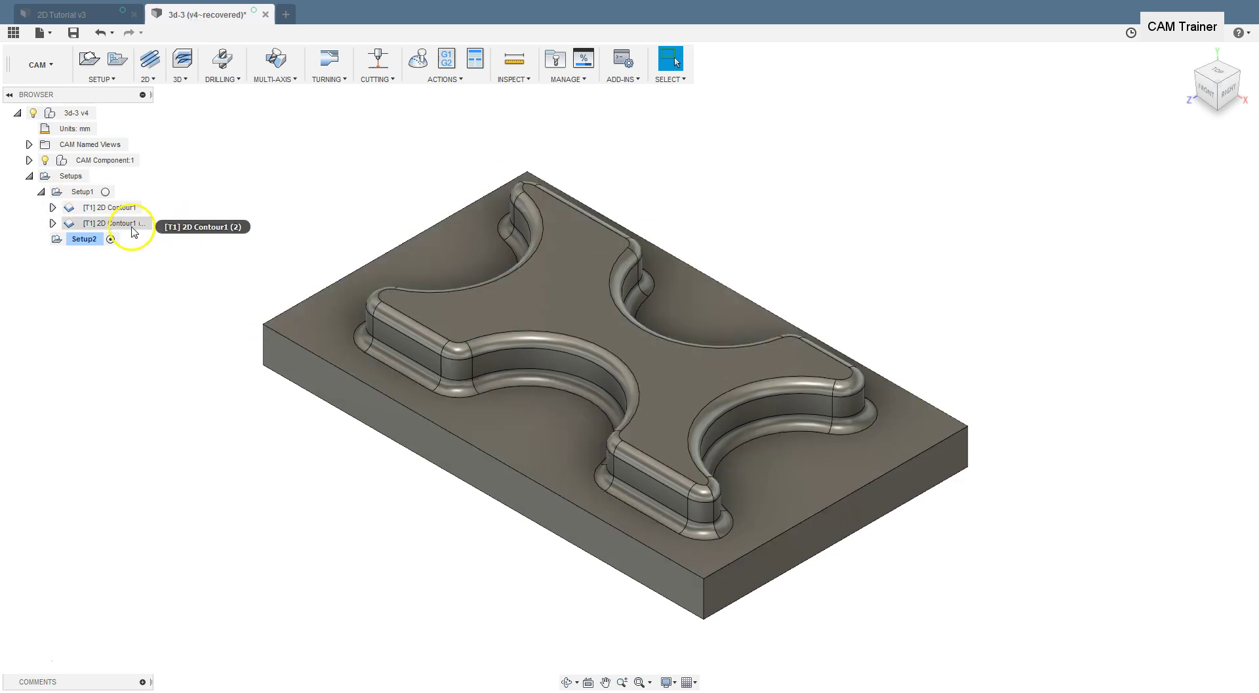
Regenerate 2D Contour1 (2) and orbit to inspect its offset passes running past the stock.
right_click(133, 229)
click(186, 233)
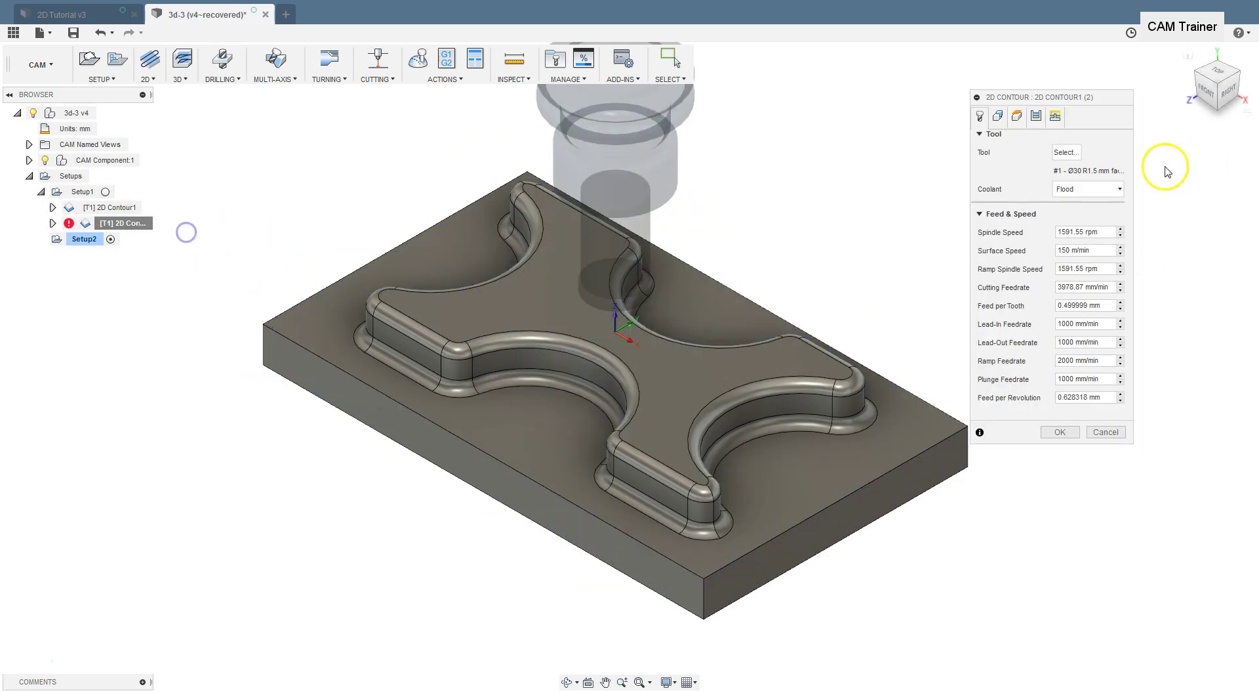
click(997, 116)
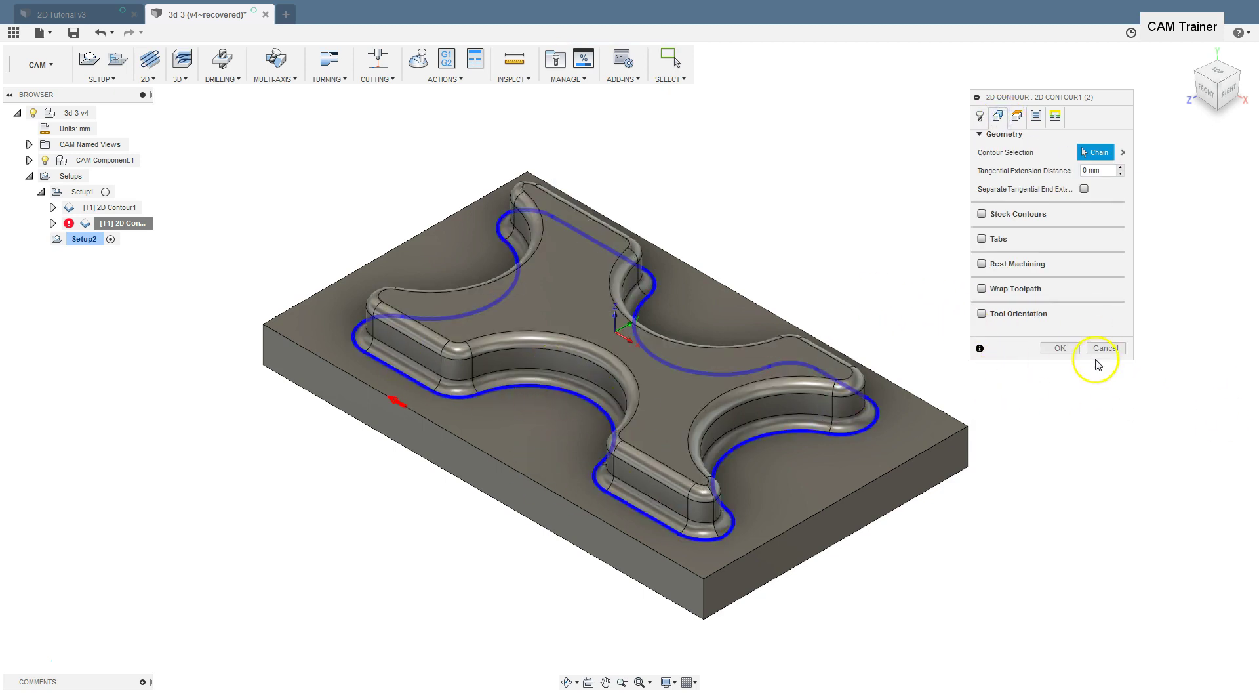
click(1061, 350)
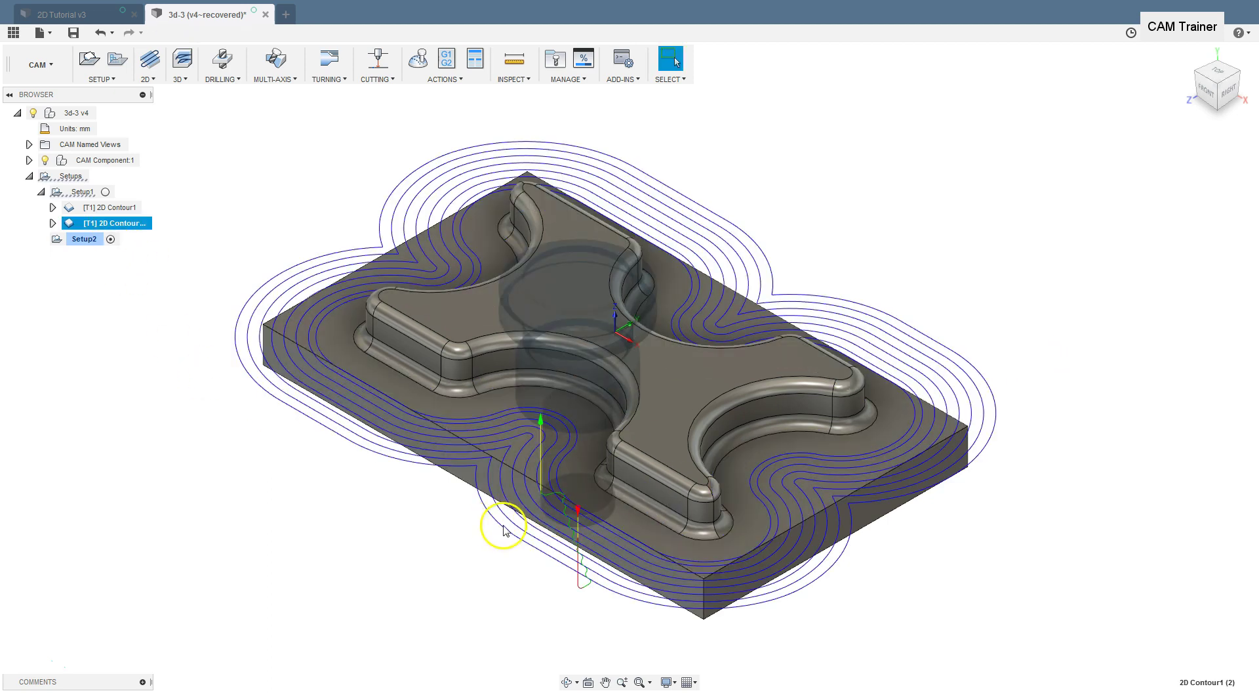
shift+middle_drag(486, 239, 435, 221)
shift+middle_drag(640, 590, 605, 543)
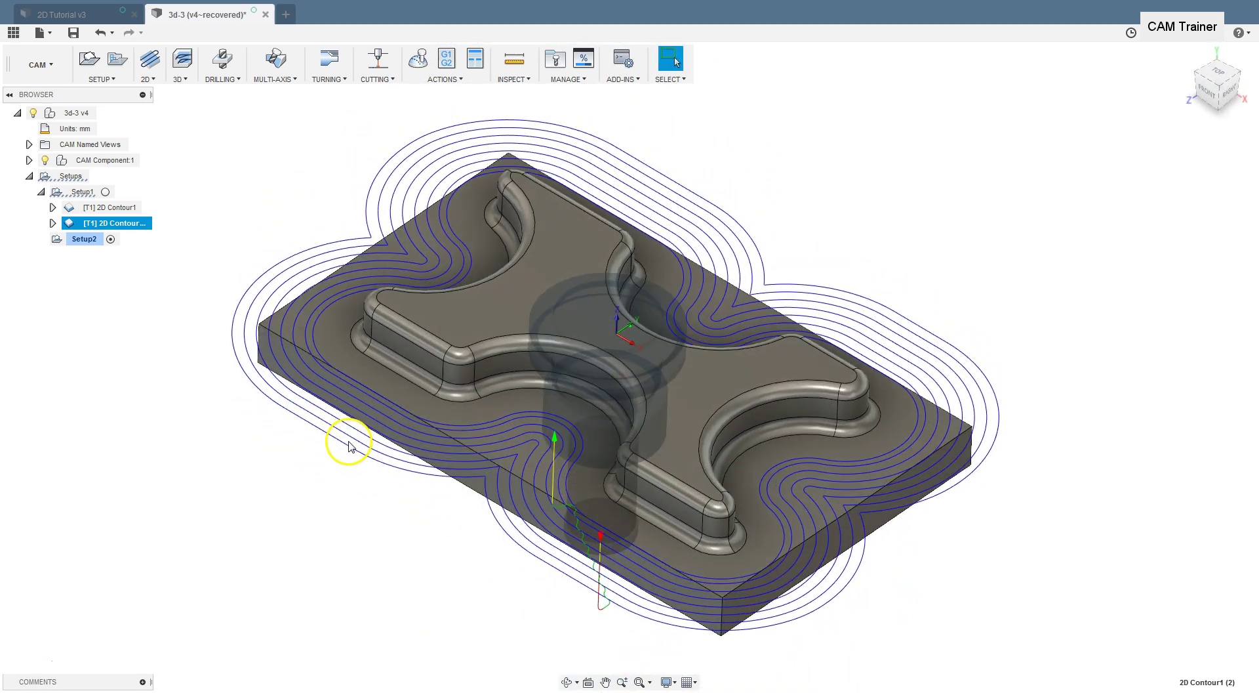
shift+middle_drag(373, 452, 433, 453)
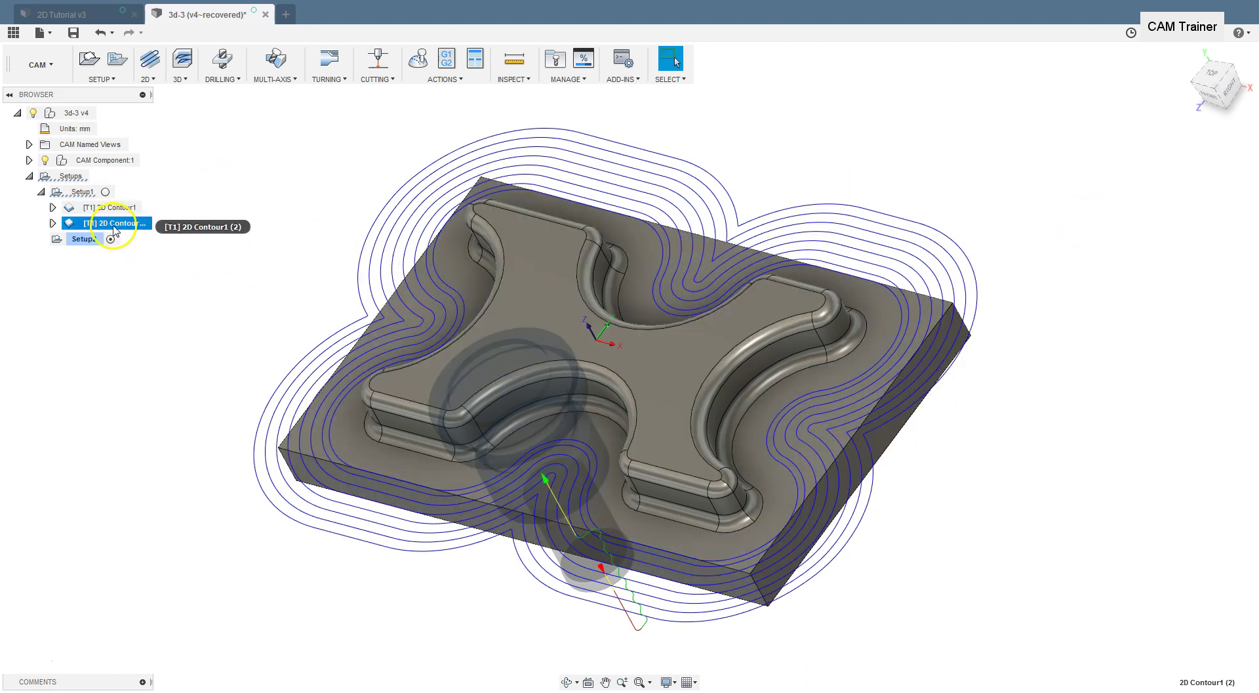
Enable Stock Contours on 2D Contour1 (2) using the stock's top outer edge, then regenerate.
right_click(157, 224)
click(217, 251)
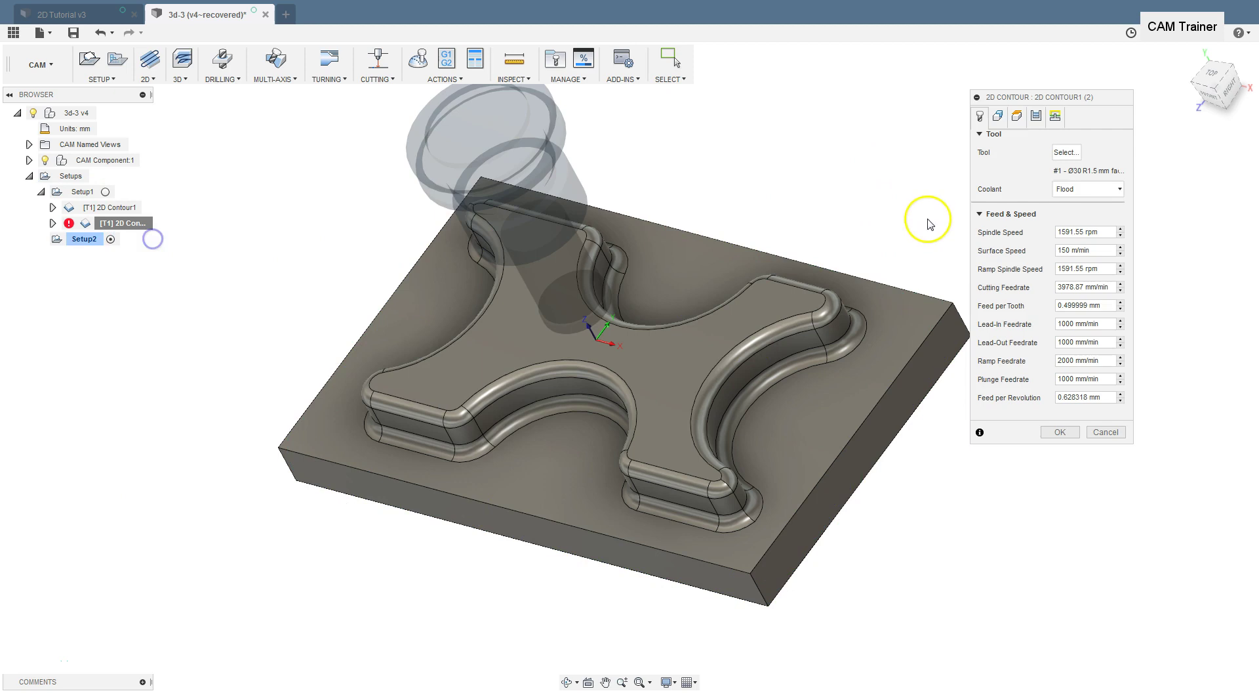
click(999, 117)
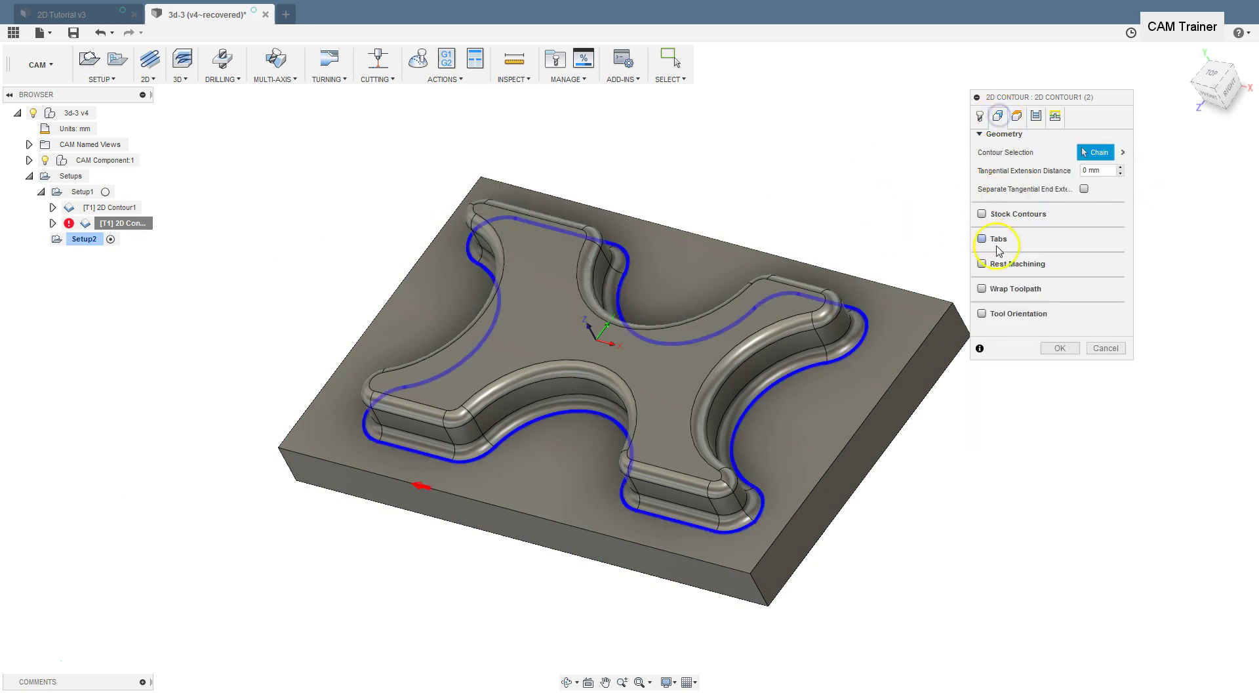
click(982, 215)
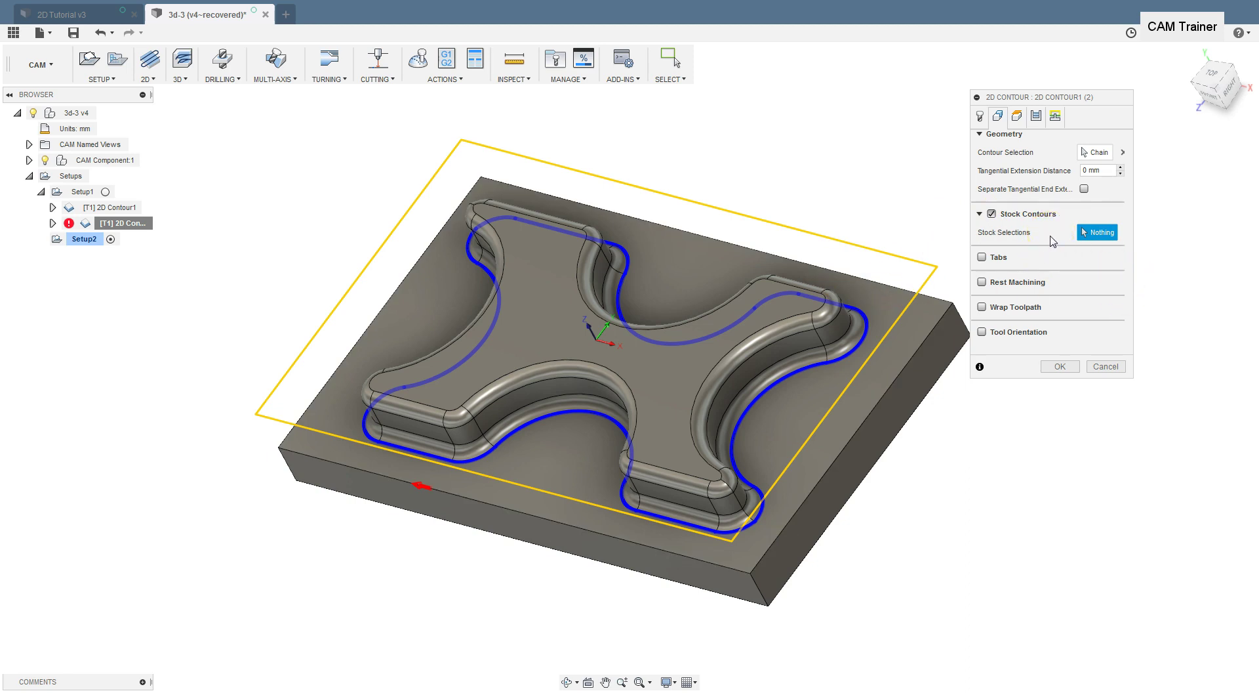
click(776, 259)
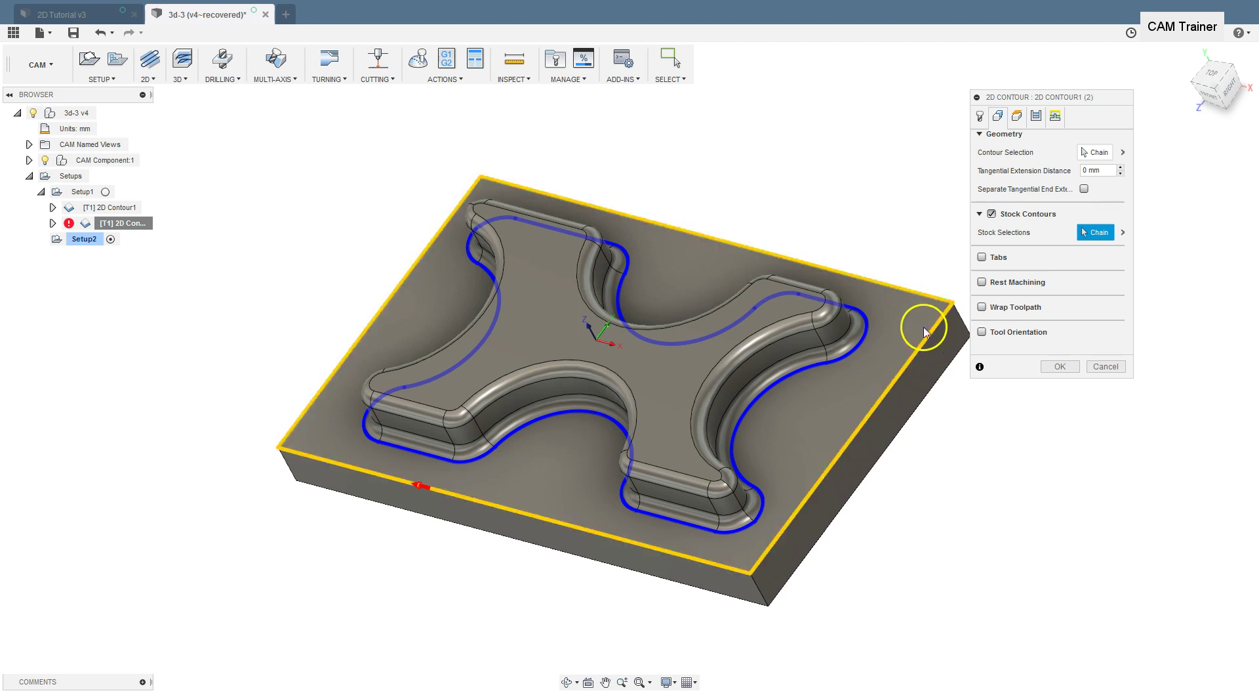
click(1060, 367)
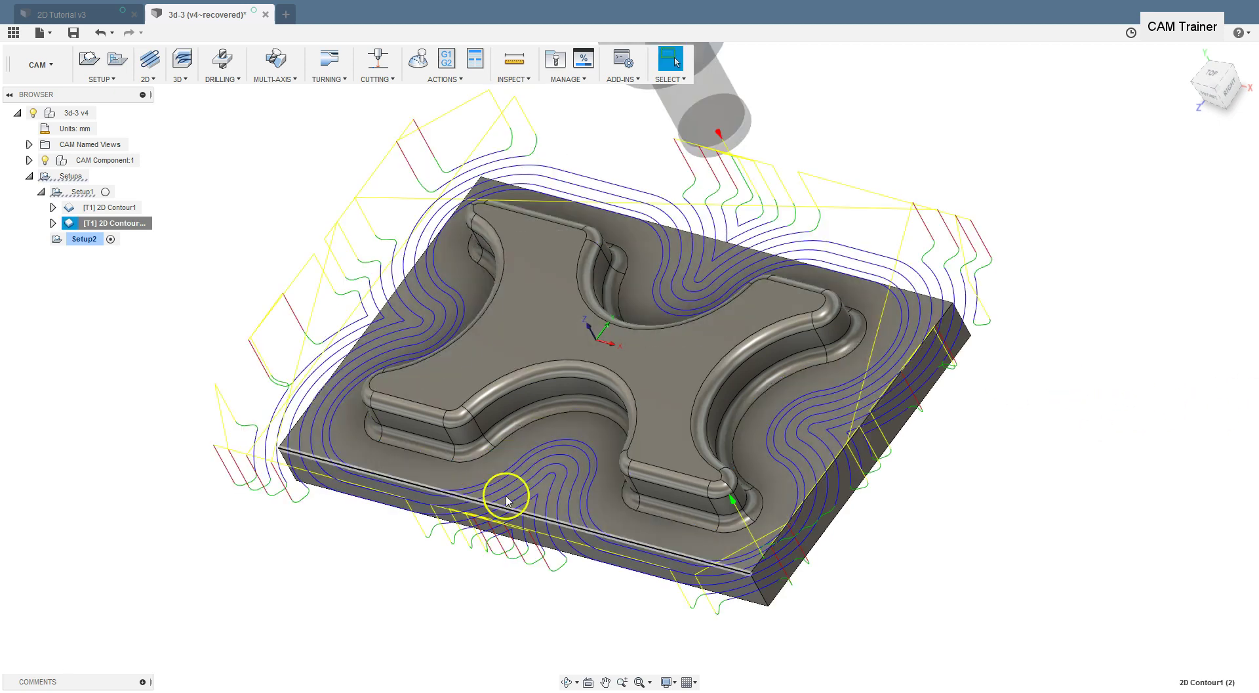
shift+middle_drag(506, 500, 561, 468)
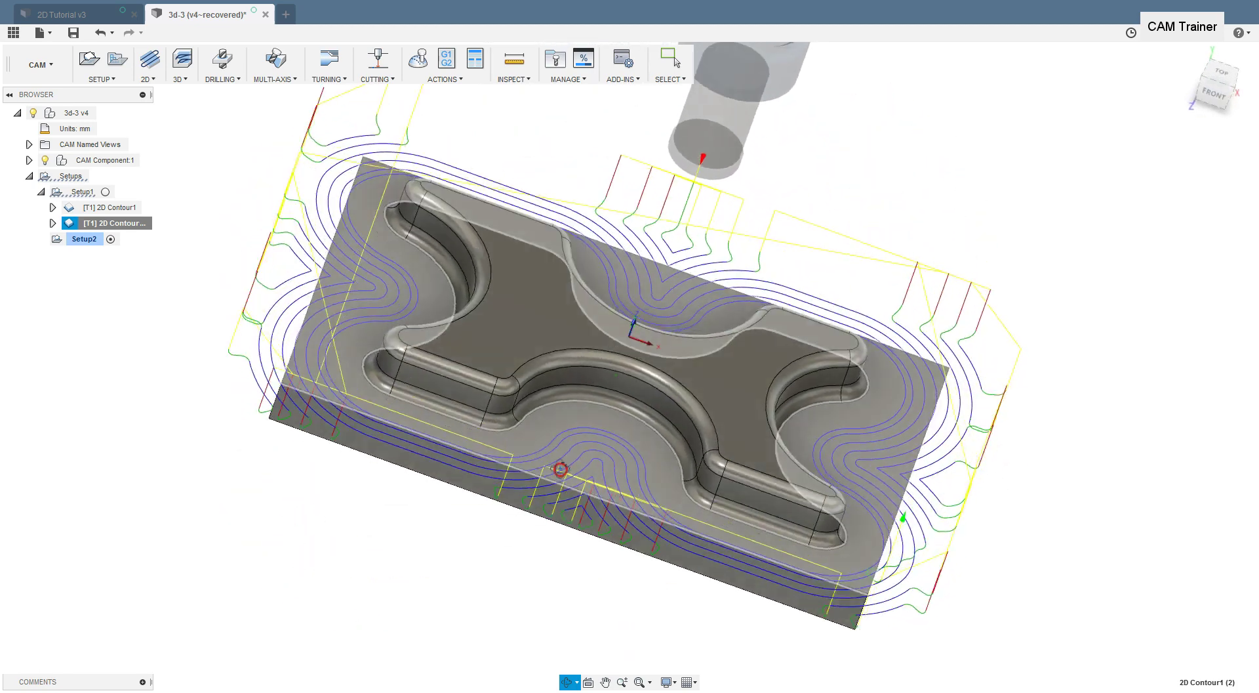
click(1186, 58)
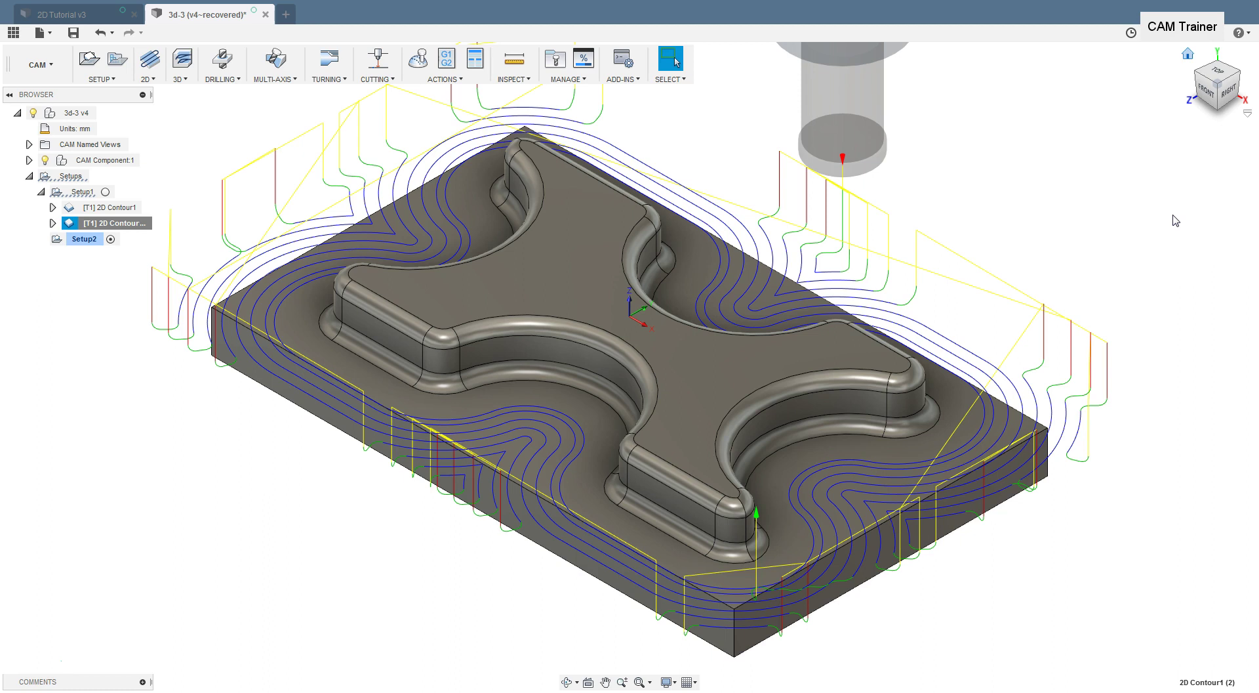
click(837, 192)
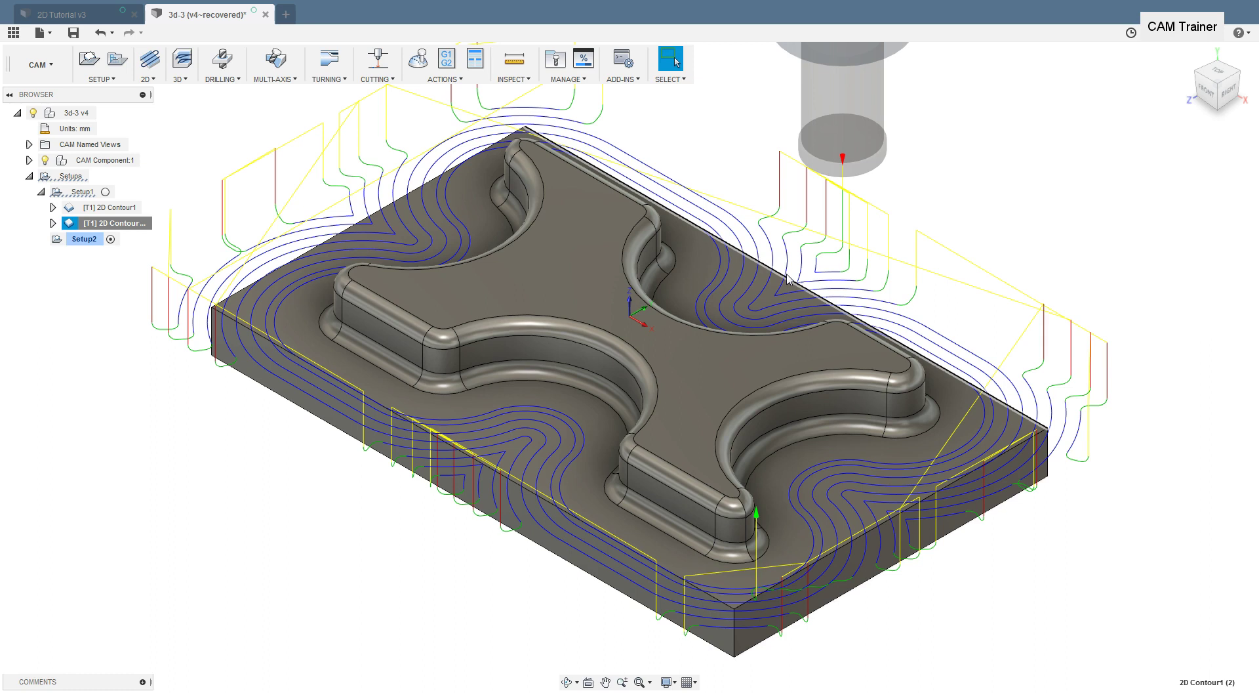
click(491, 466)
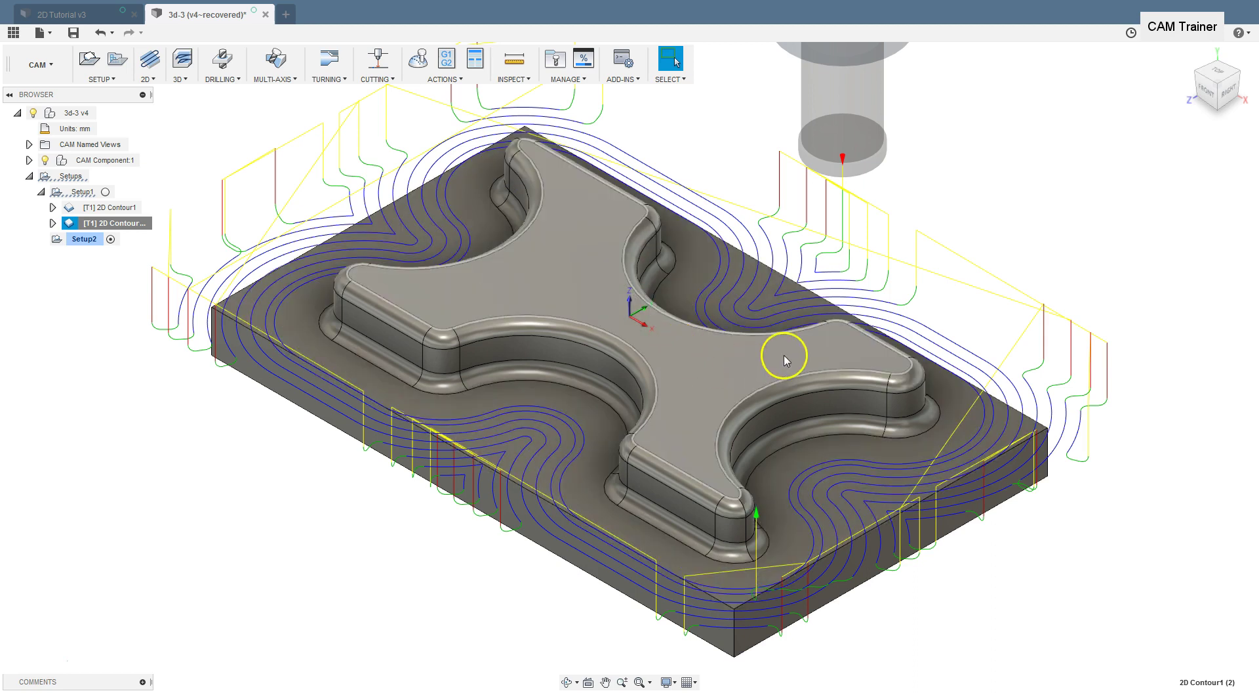
Turn Stock Contours off for 2D Contour1 (2) and regenerate its toolpath.
right_click(109, 225)
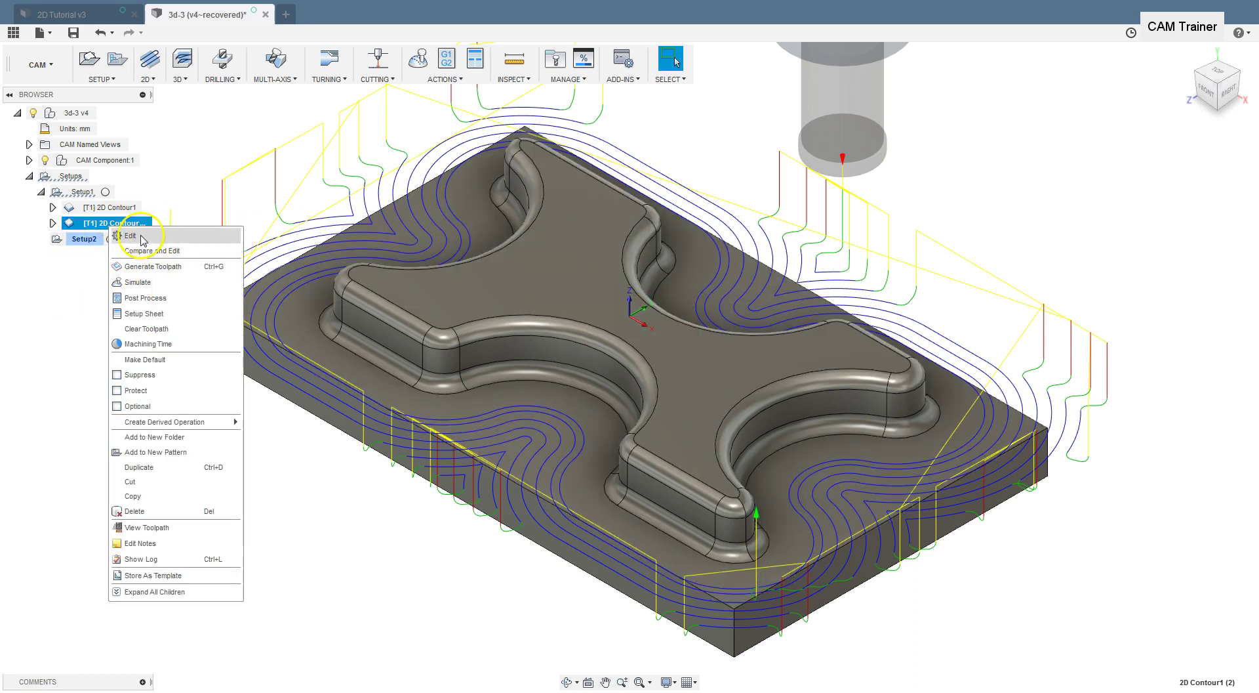
click(130, 236)
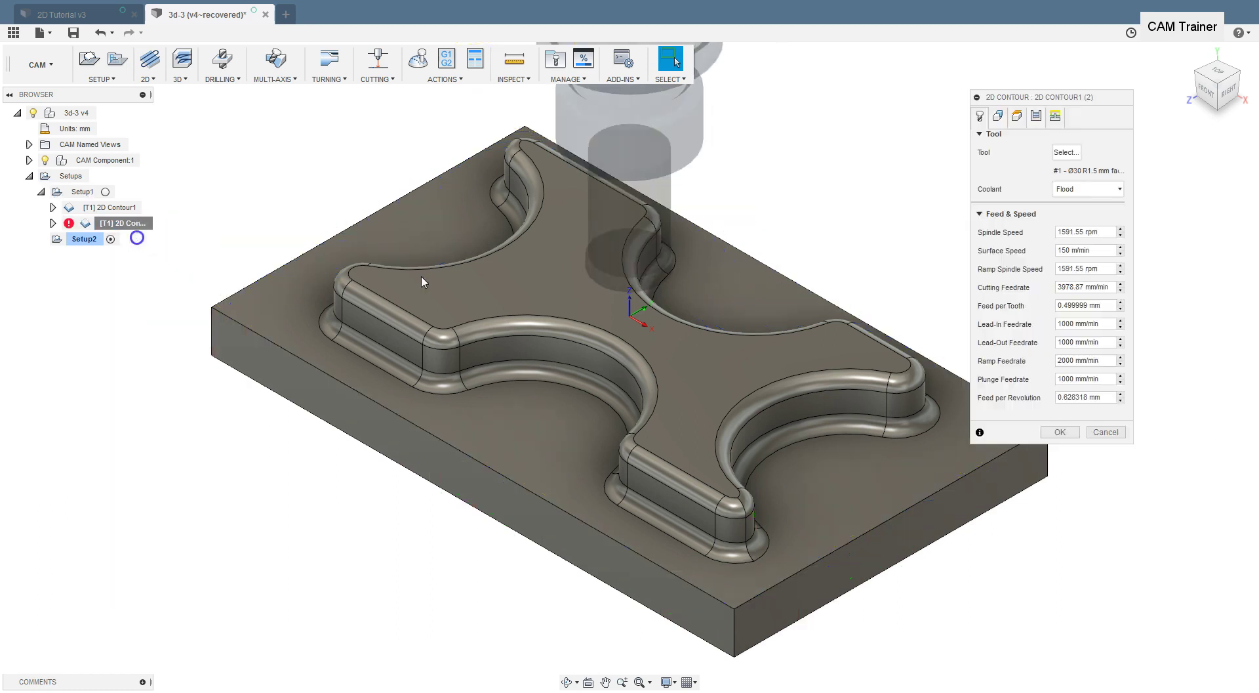
click(999, 117)
click(991, 214)
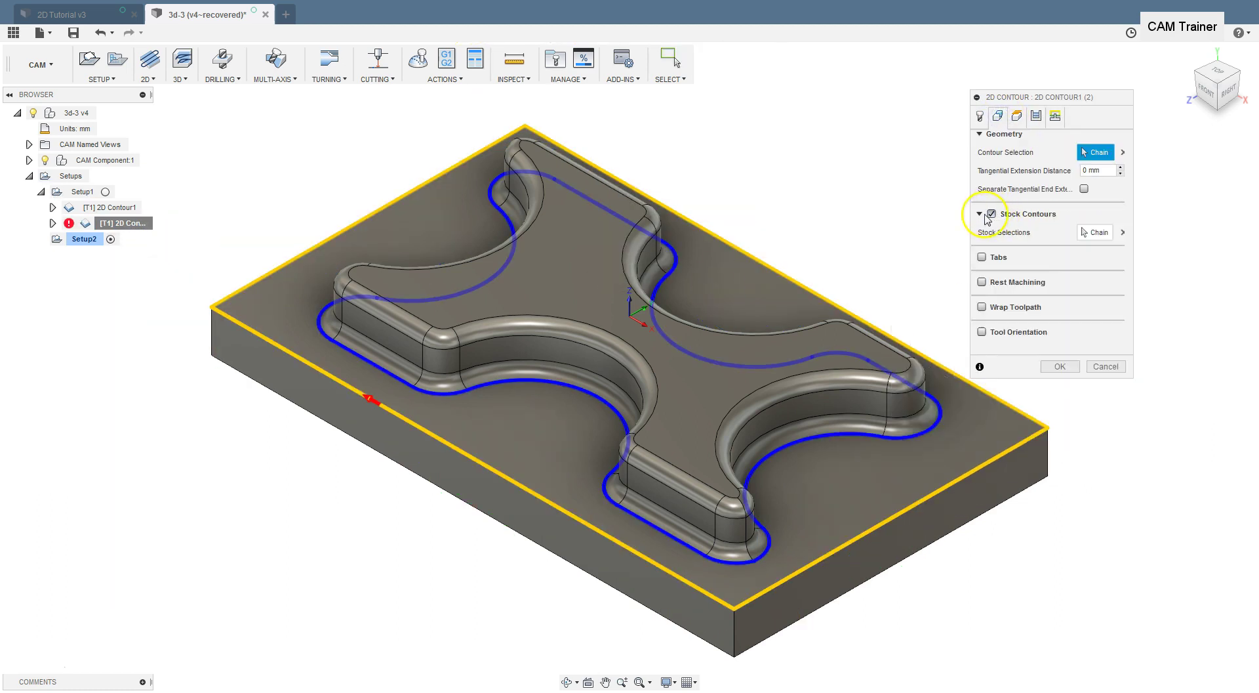
click(990, 213)
click(1069, 353)
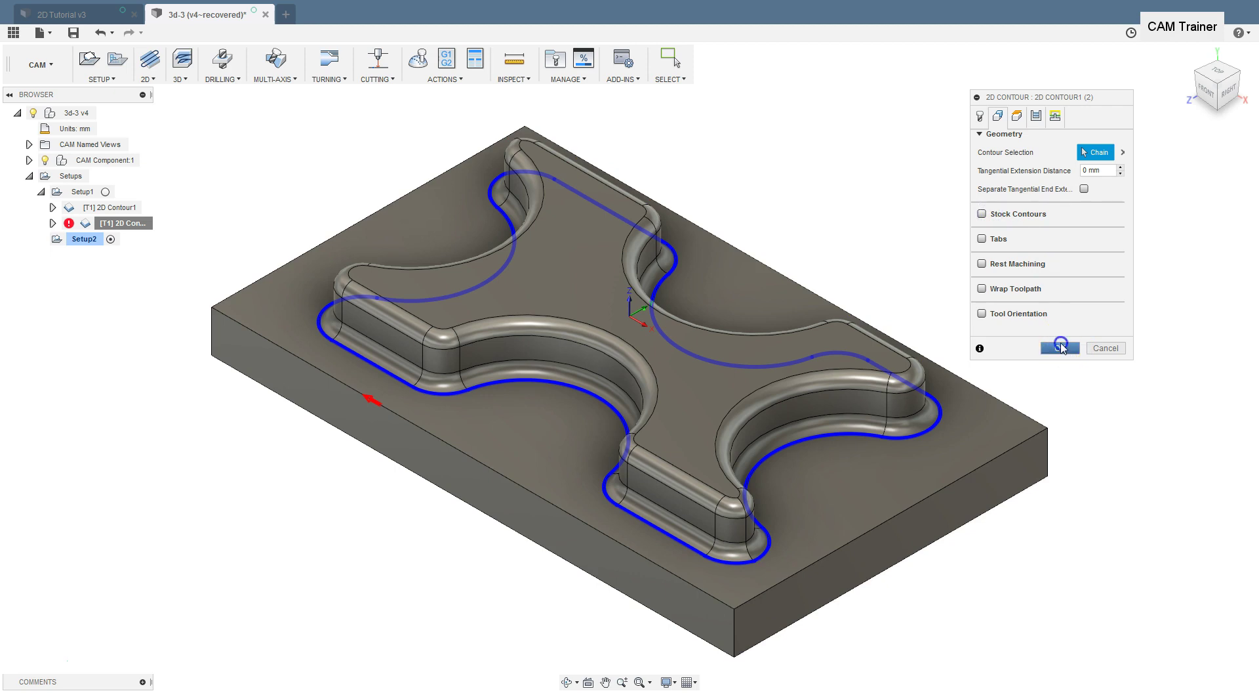
right_click(114, 225)
click(161, 283)
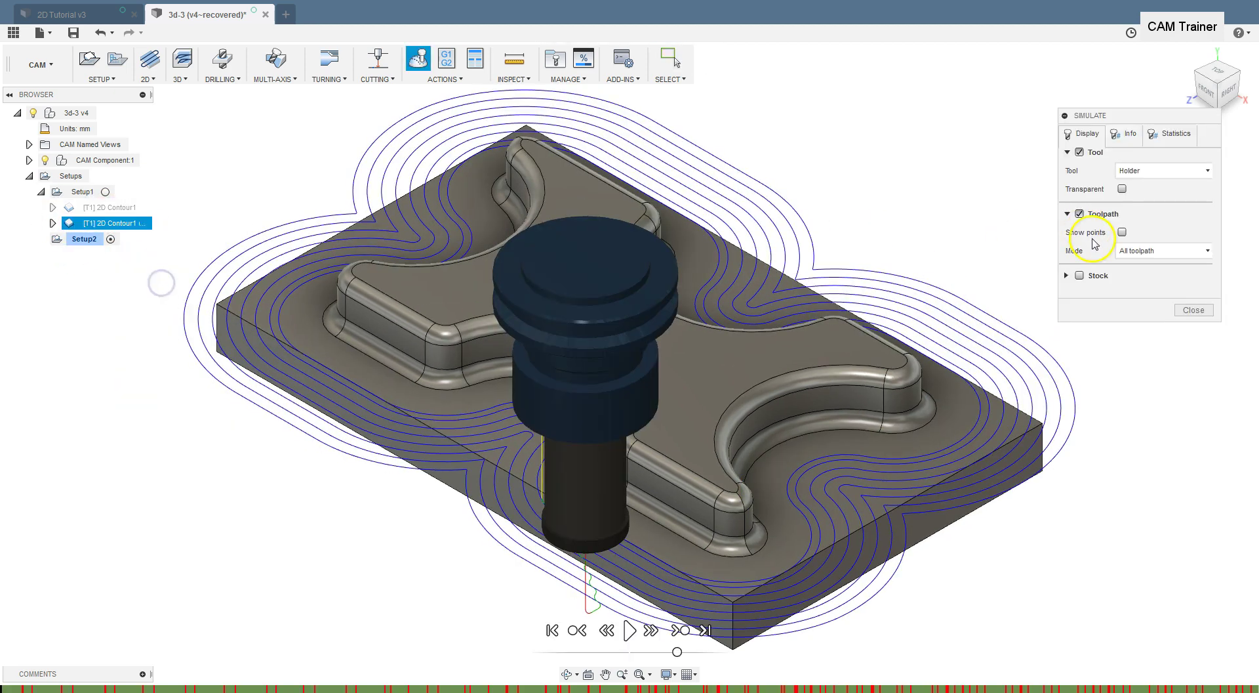
click(630, 630)
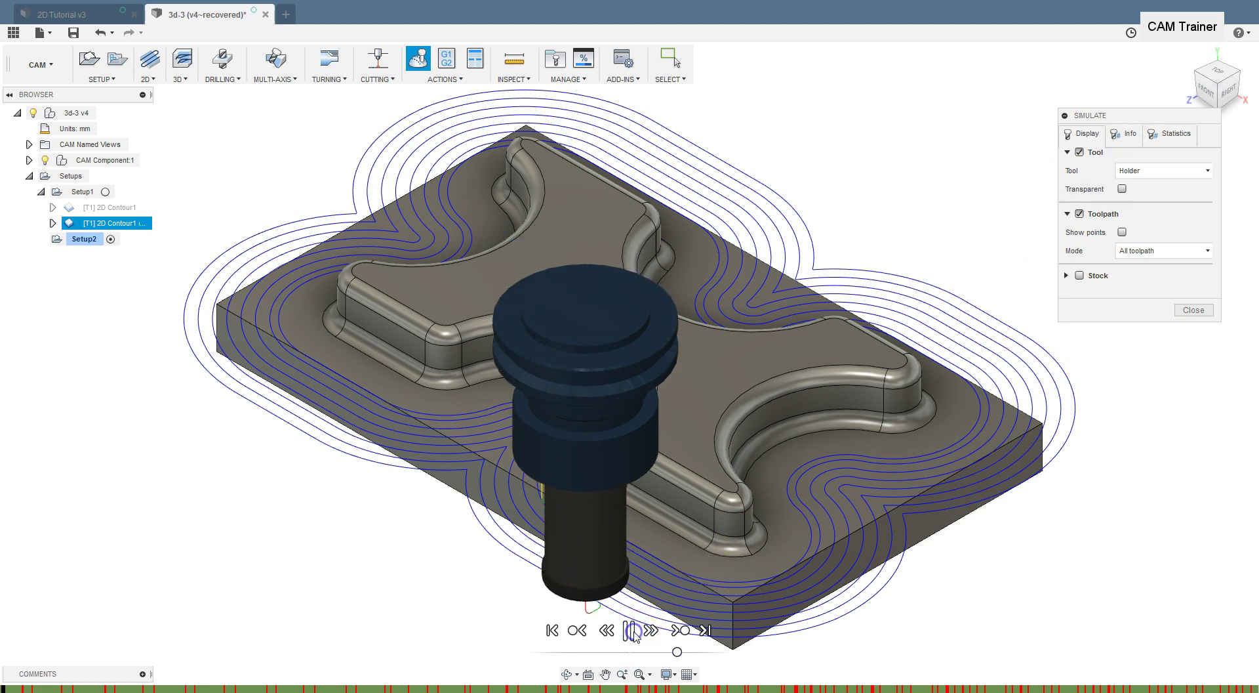
shift+middle_drag(735, 581, 390, 359)
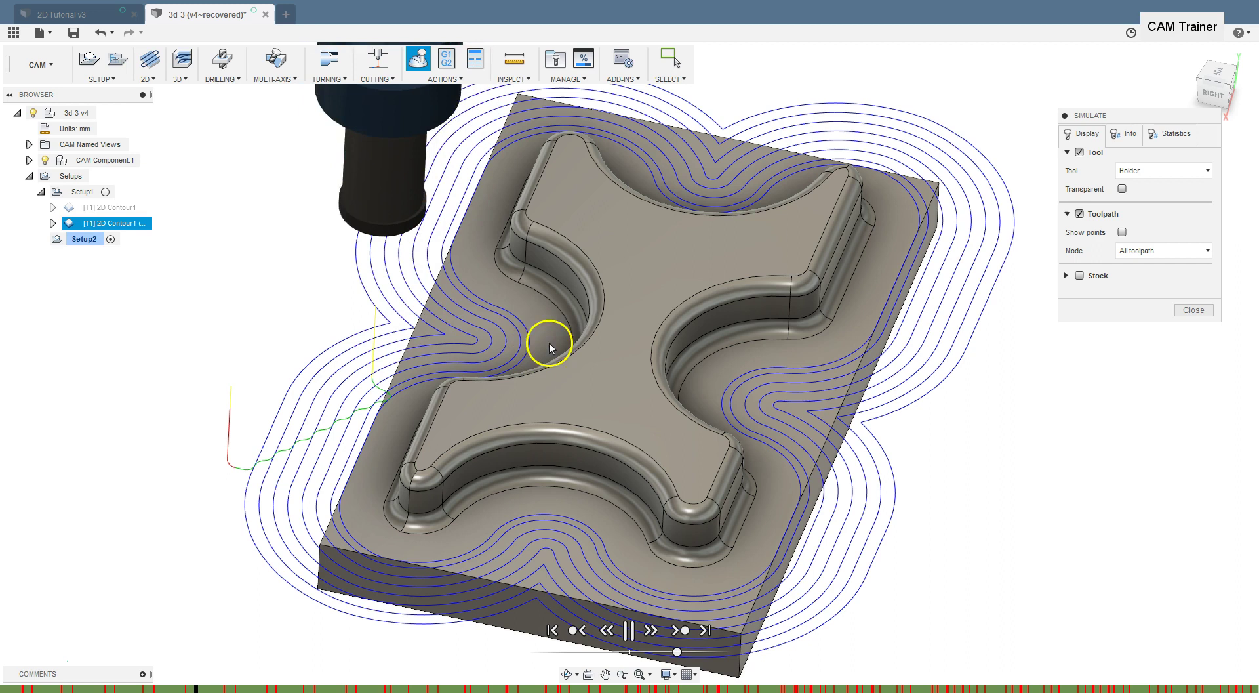
click(1189, 51)
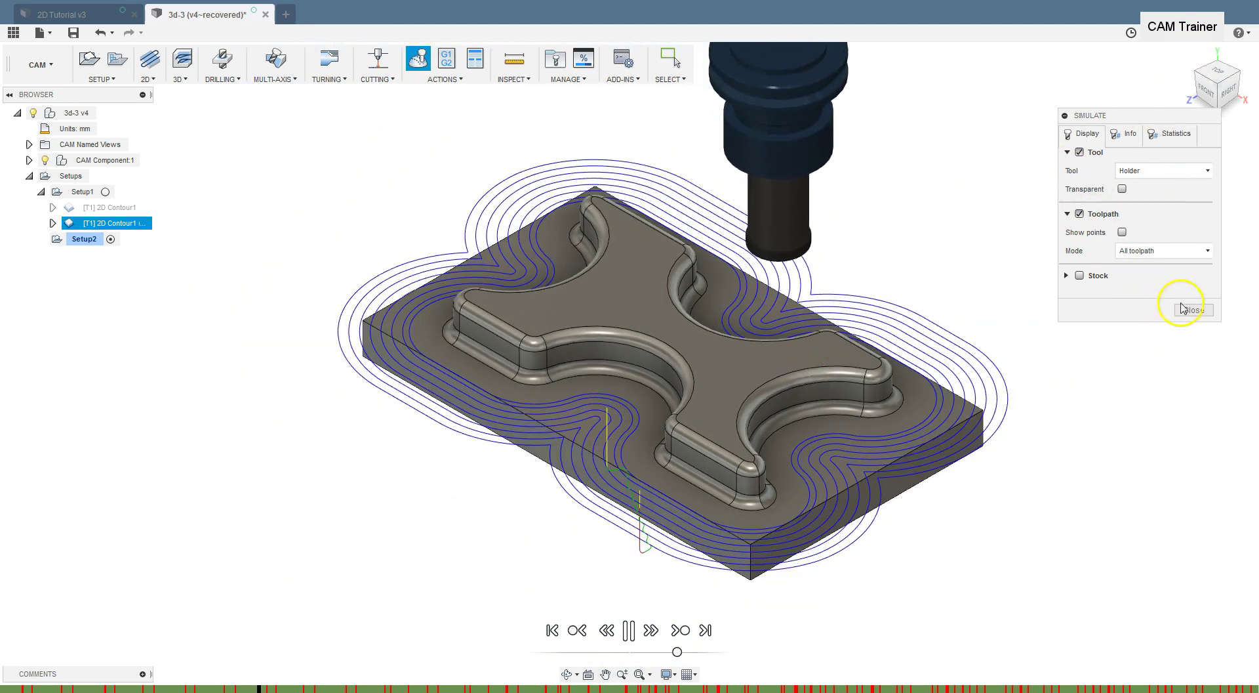
click(1187, 308)
Re-enable Stock Contours with the stock's top outline selected, and regenerate the contour toolpath.
right_click(118, 223)
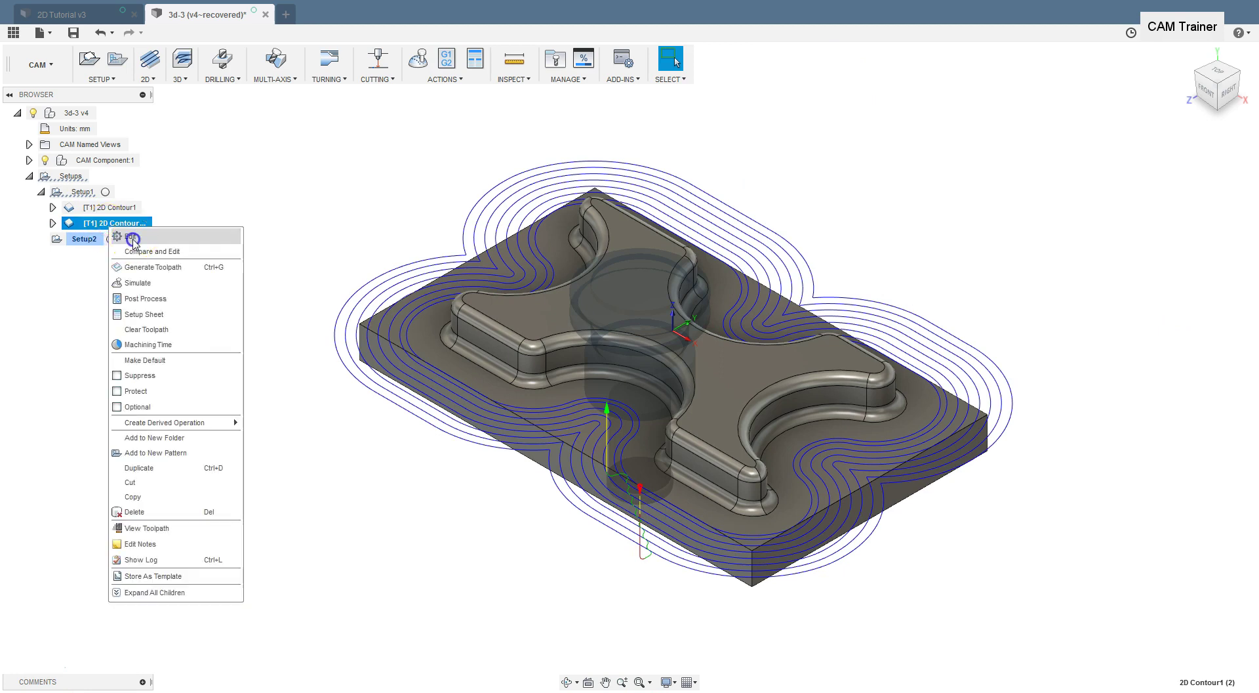
click(134, 239)
click(997, 116)
click(984, 214)
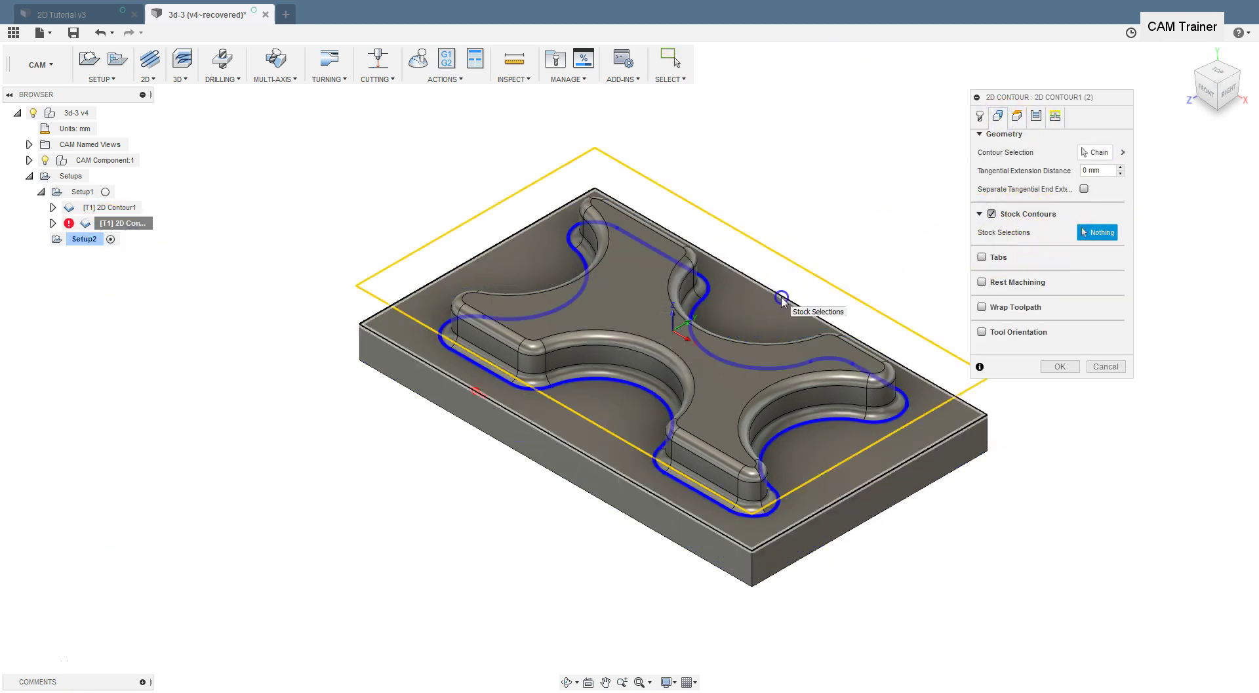
click(467, 386)
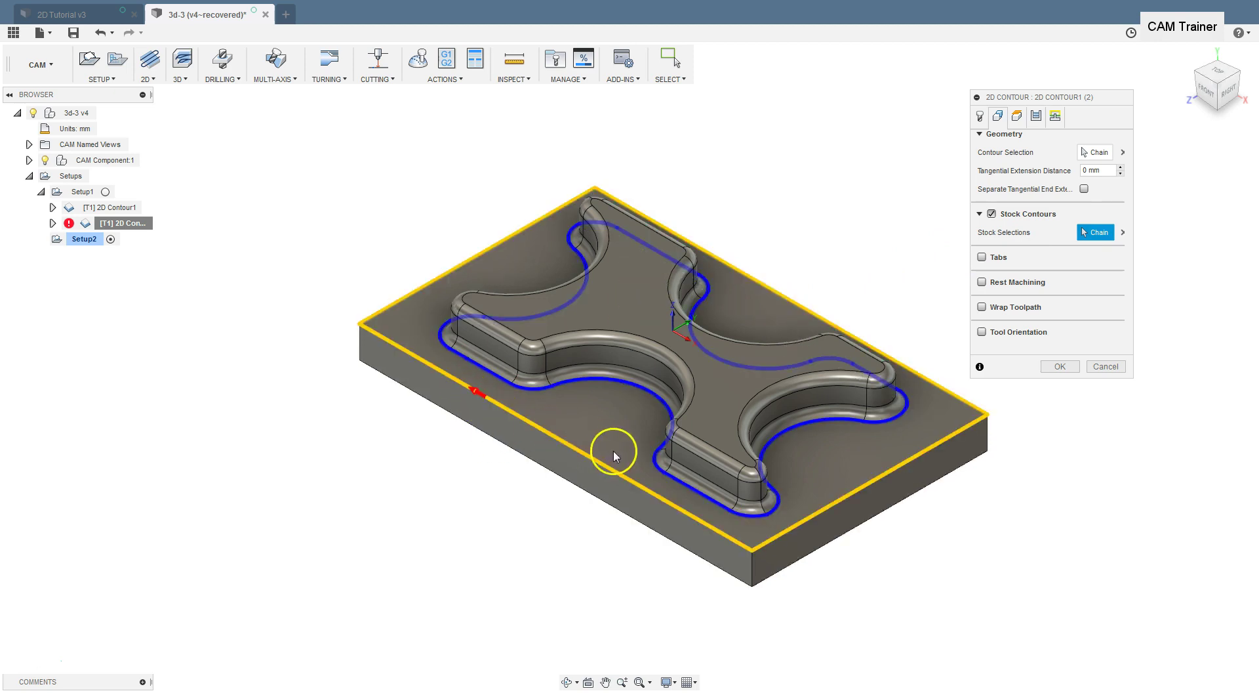
click(1055, 366)
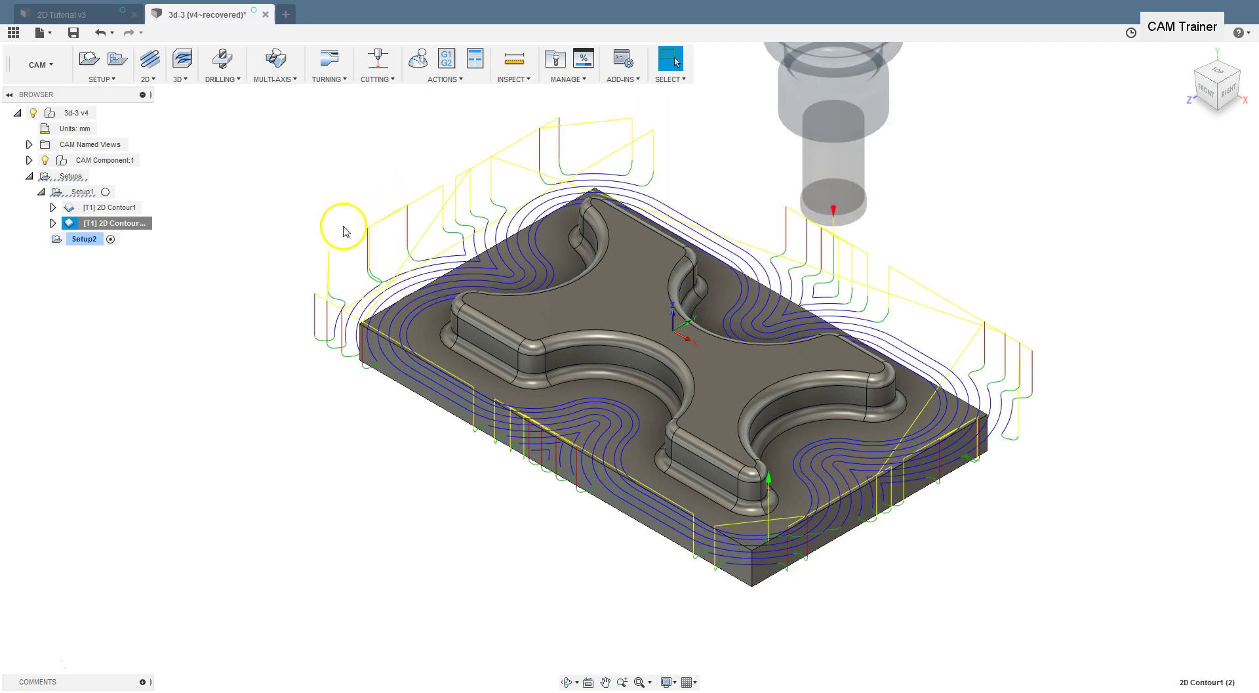
Simulate the trimmed contour toolpath, scrub partway along the timeline, pause, then close the simulation.
right_click(108, 224)
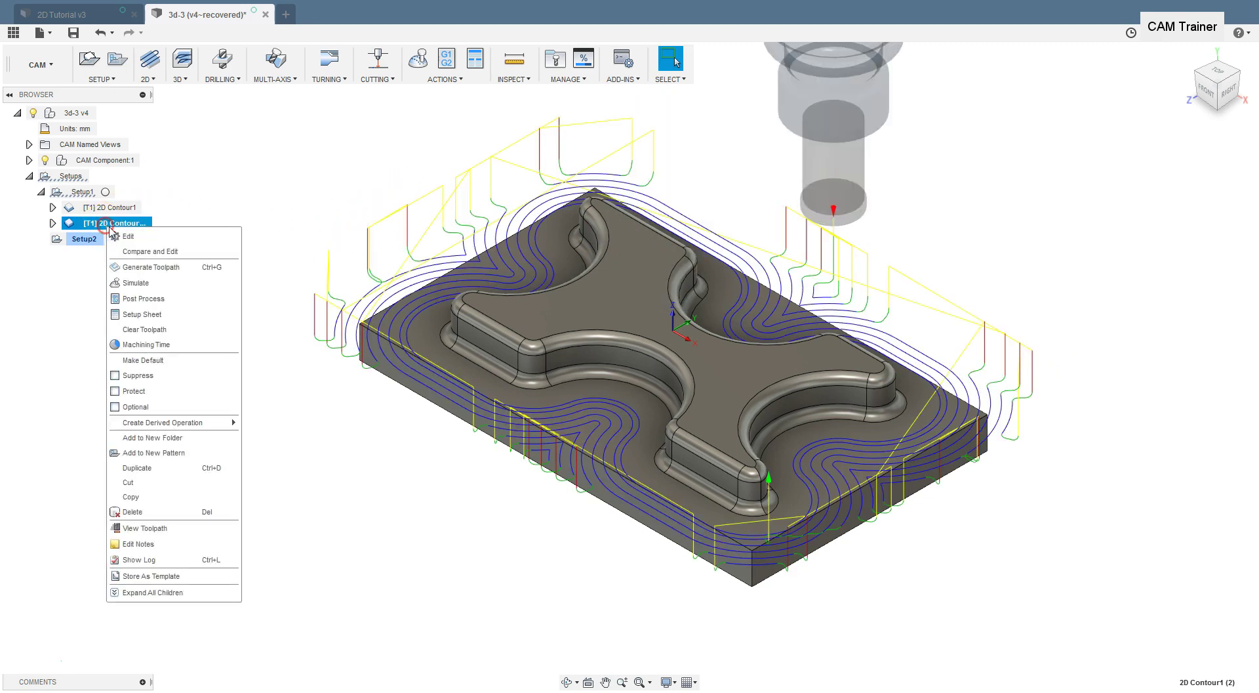
click(161, 286)
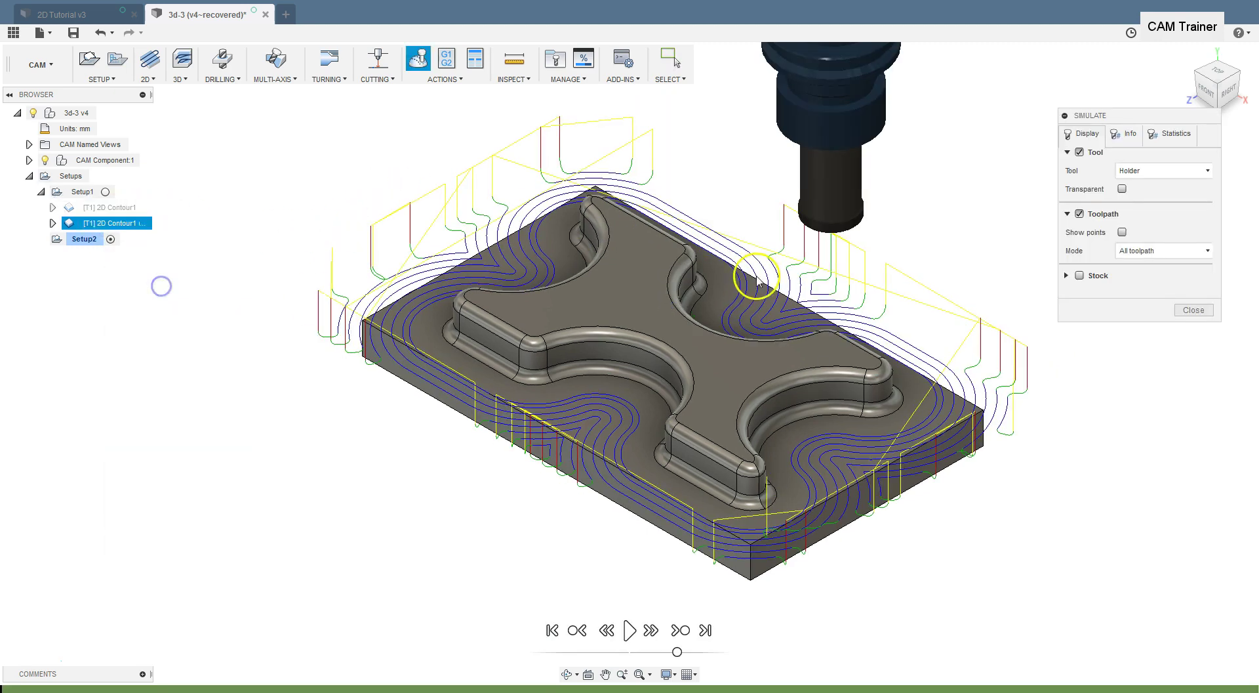
click(622, 633)
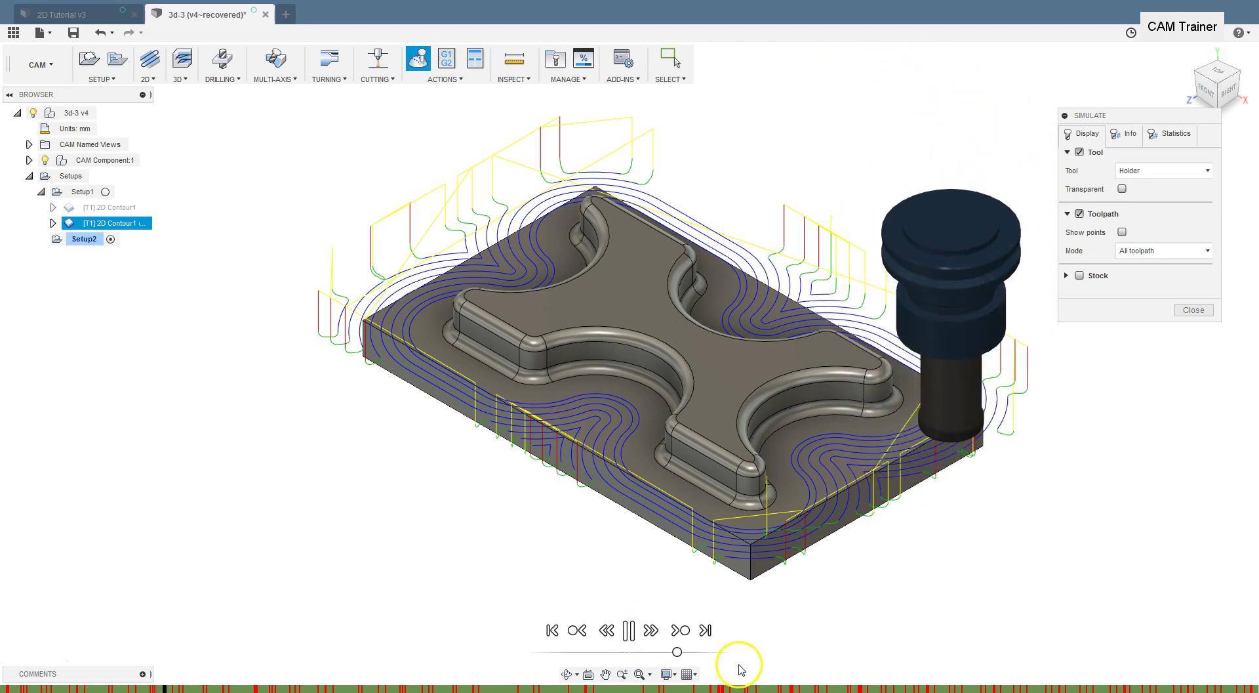
click(676, 653)
mouse_move(677, 653)
mouse_down()
mouse_move(697, 652)
mouse_move(676, 654)
mouse_up()
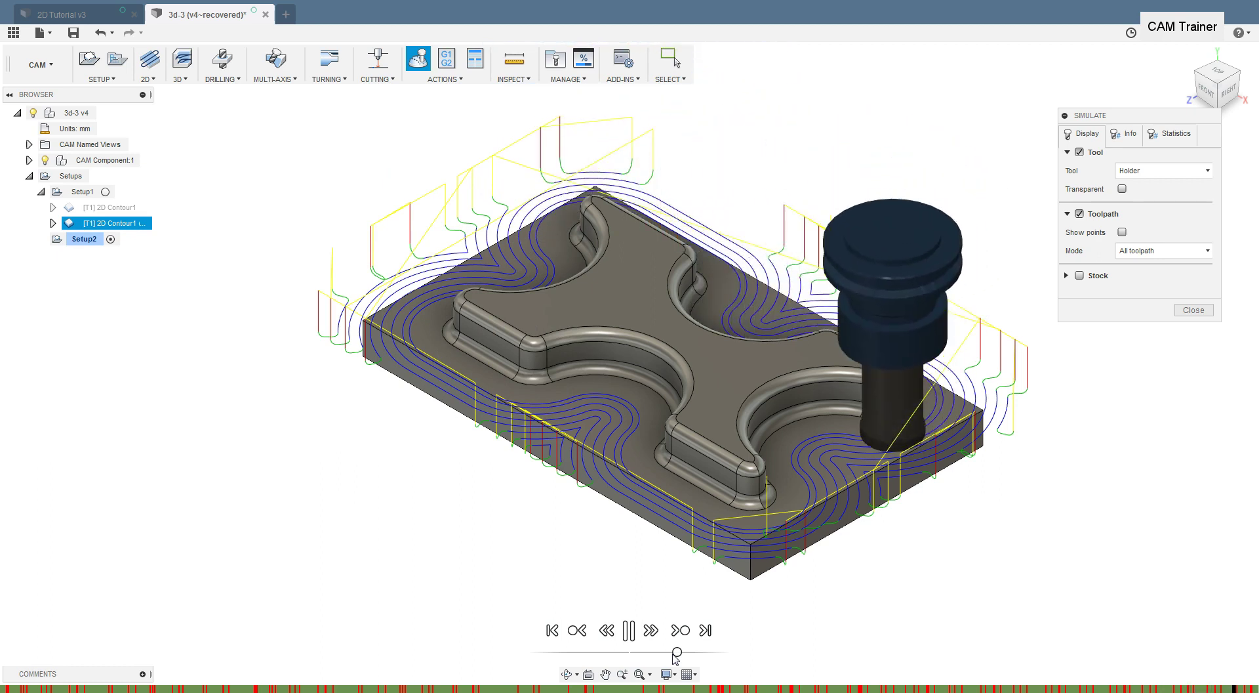
click(676, 652)
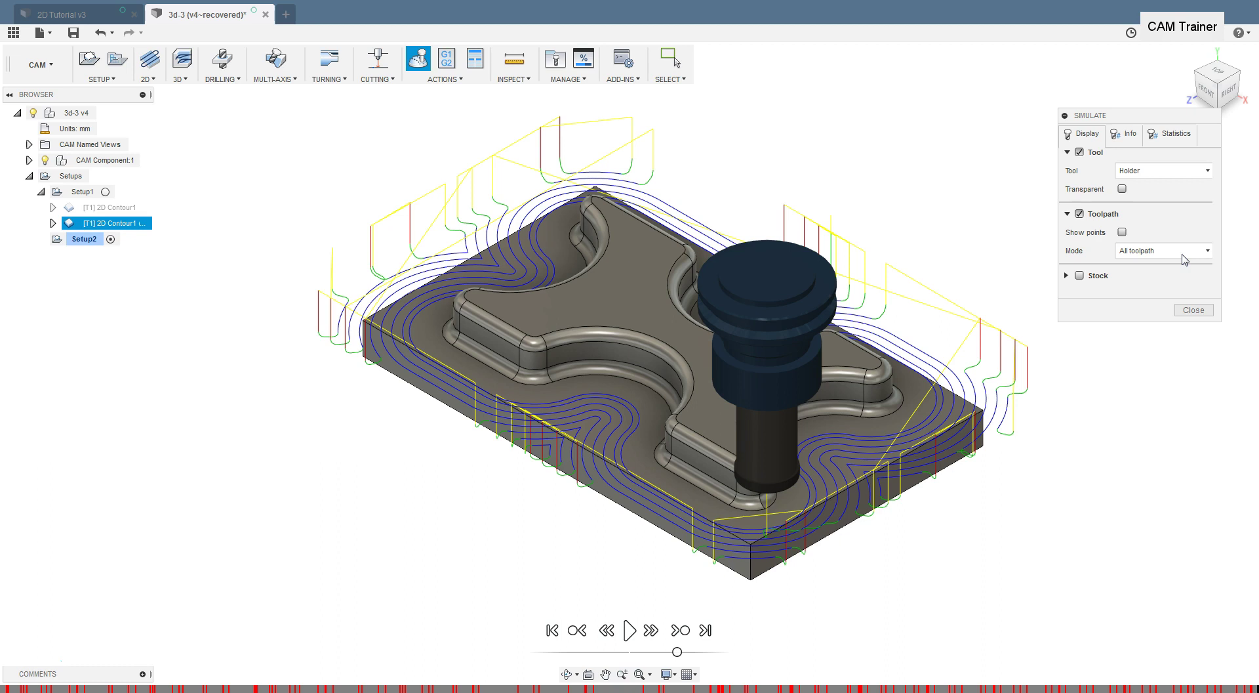
click(1189, 312)
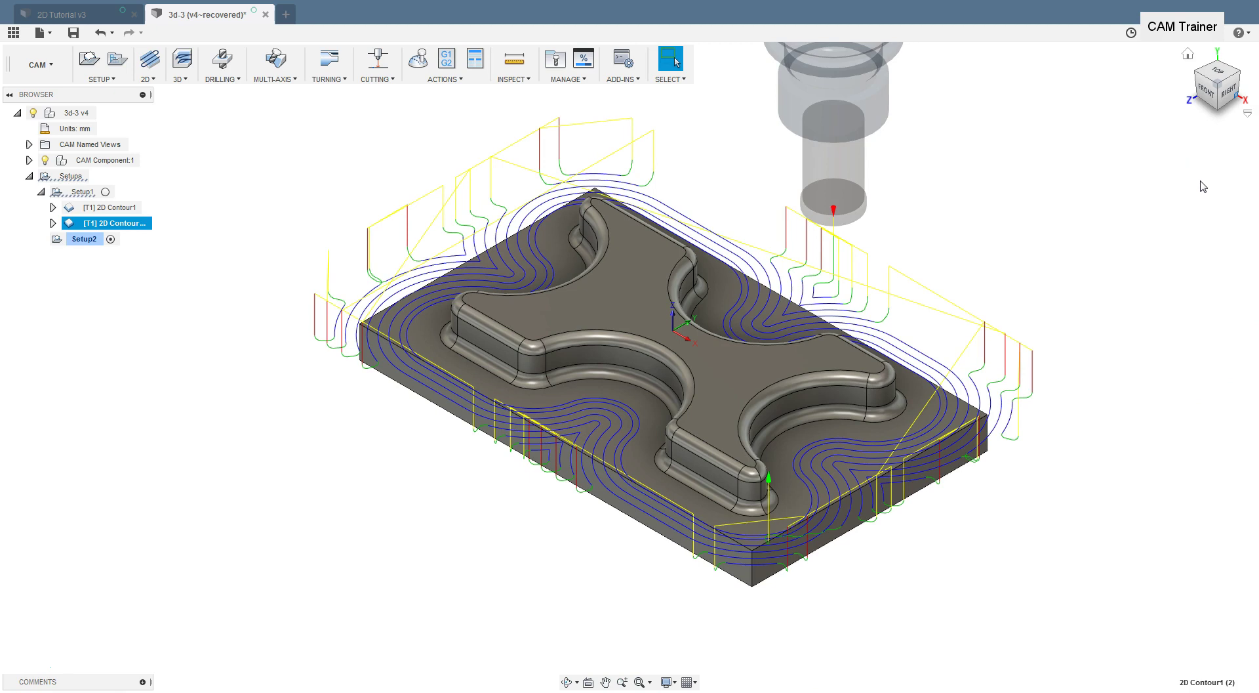
Return to the 2D Tutorial v3 document with the pocketed plate.
click(57, 13)
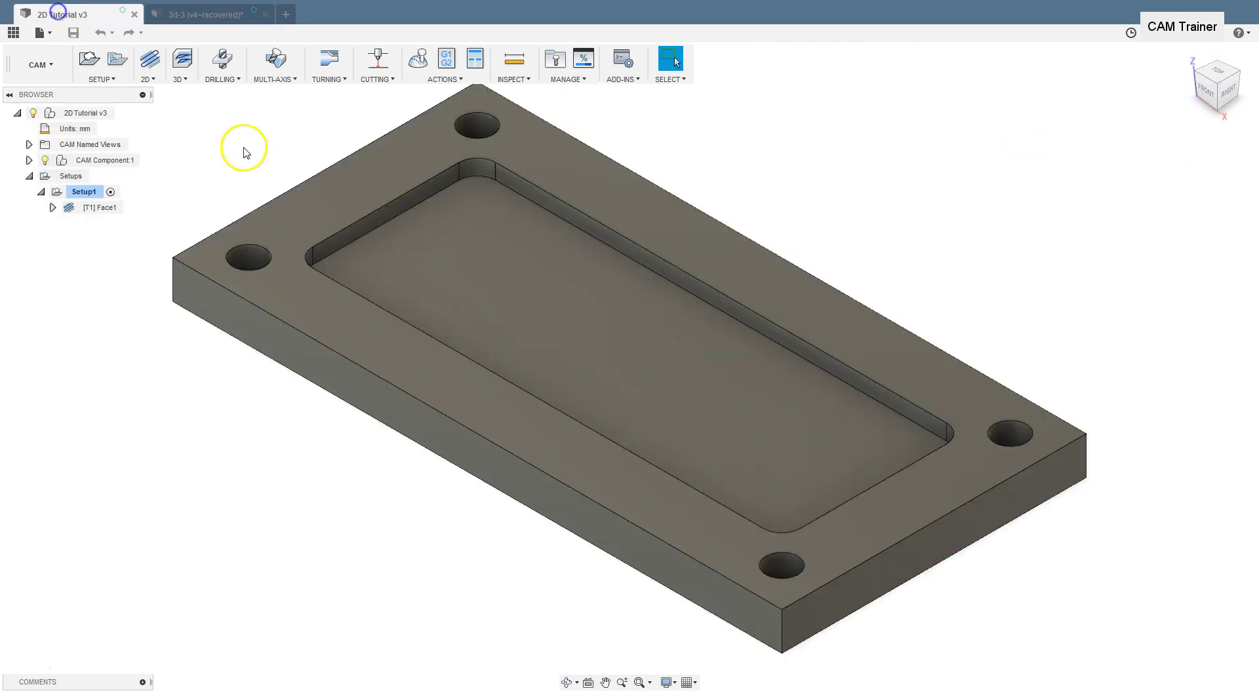